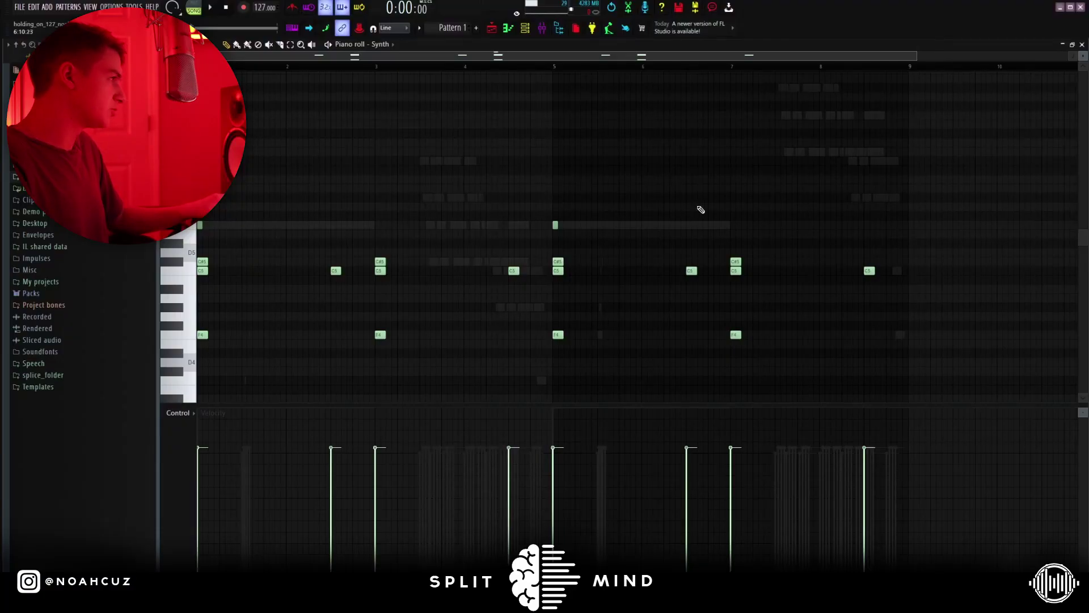
- Play back the Synth pattern in the piano roll and select the E and C notes at its start to examine the chord
key("space")
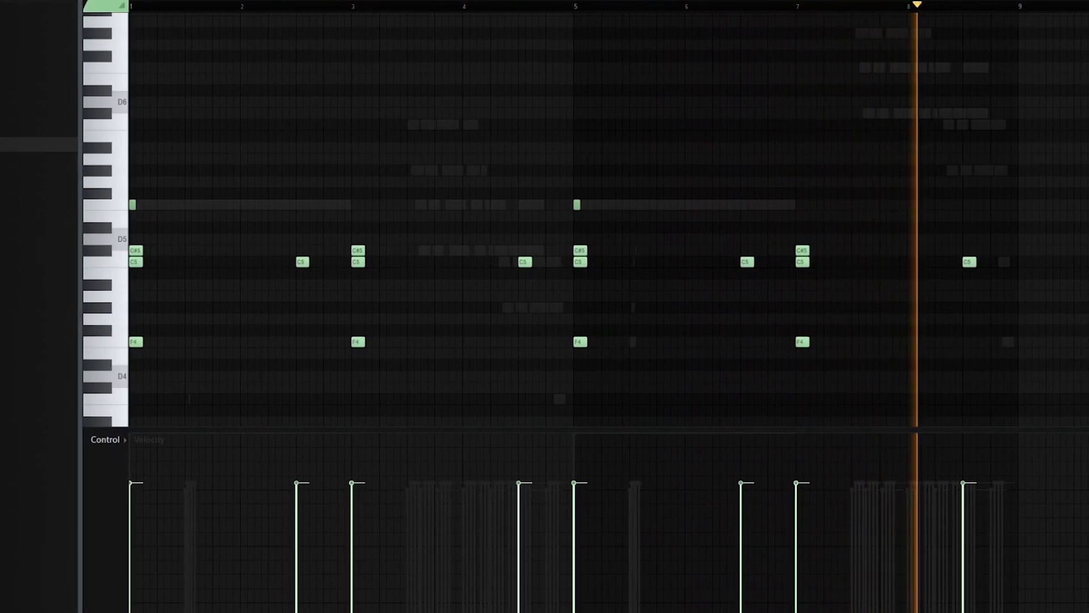
key("space")
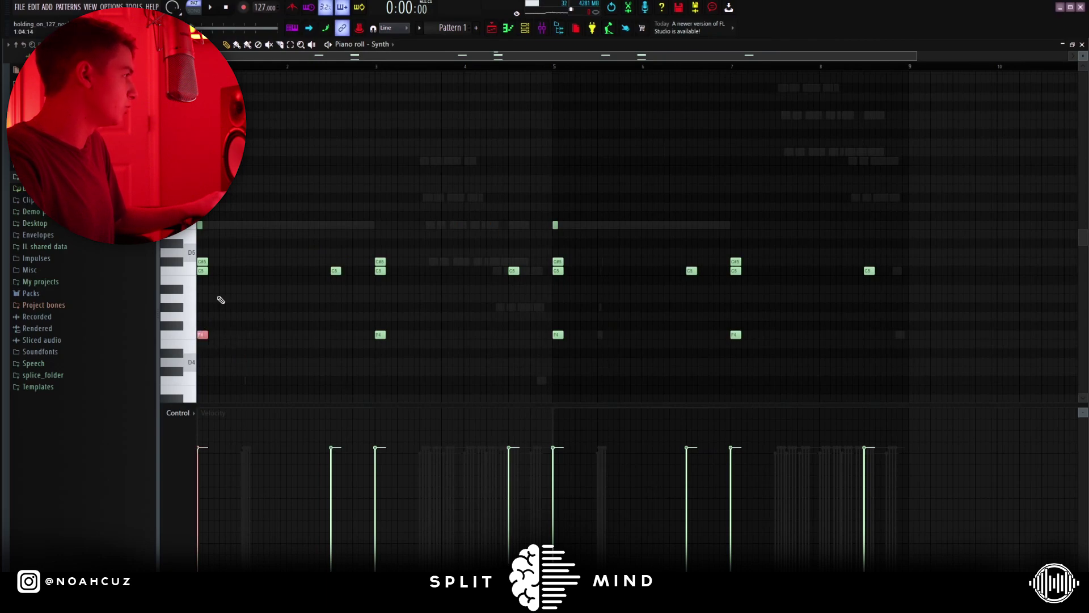
left_click(200, 225)
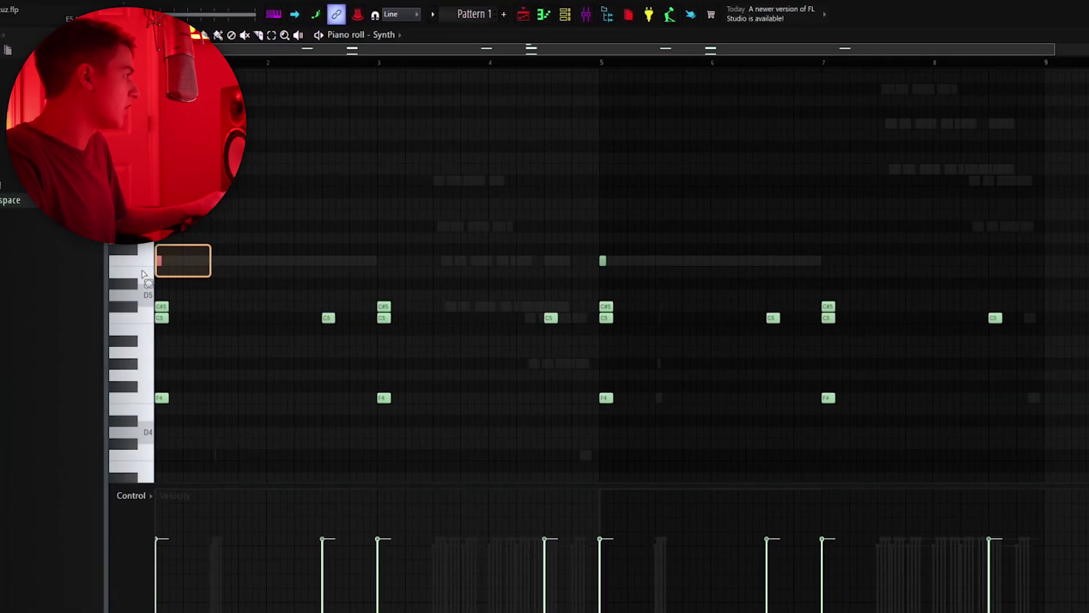
left_click(169, 310)
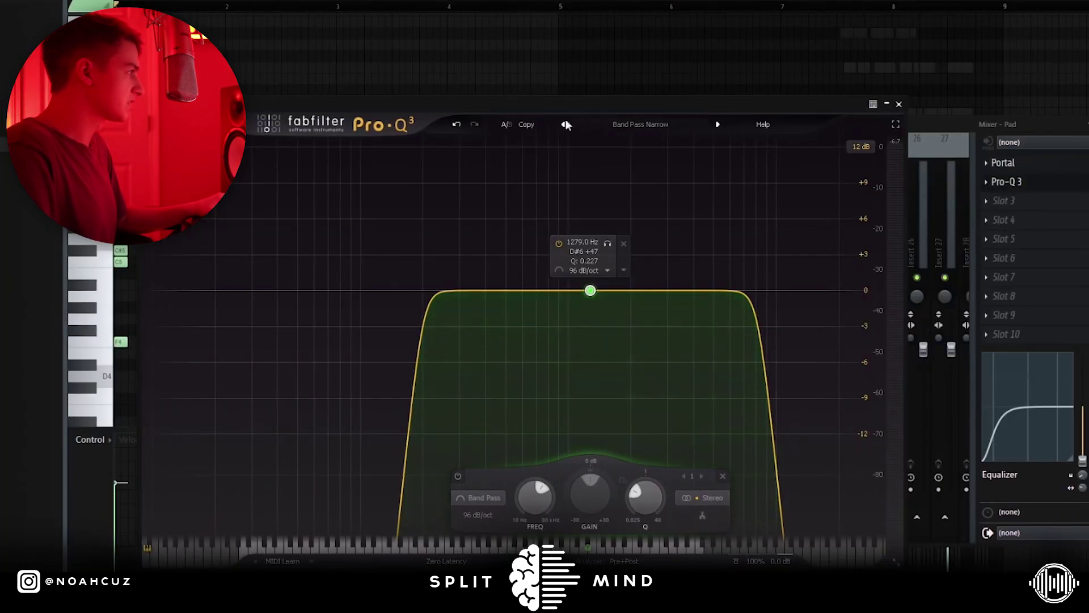
- Load the Band Pass Narrow preset in the Pad track's Pro-Q 3 and widen its band to about Q 0.223 near 1343 Hz
left_click(644, 125)
left_click(642, 195)
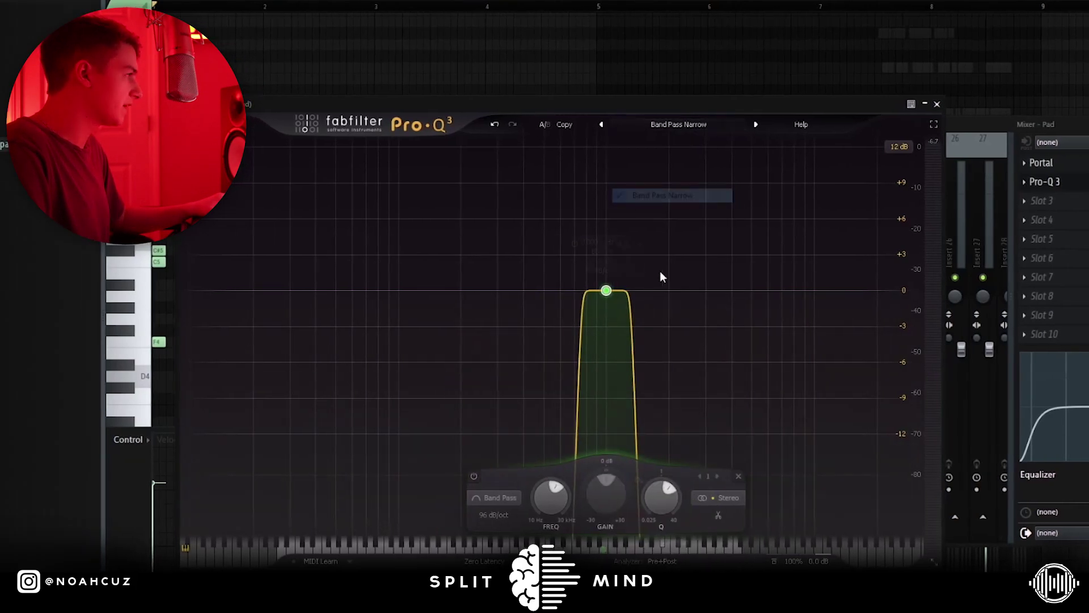
scroll(612, 292, "down", 5)
left_click_drag(573, 296, 581, 271)
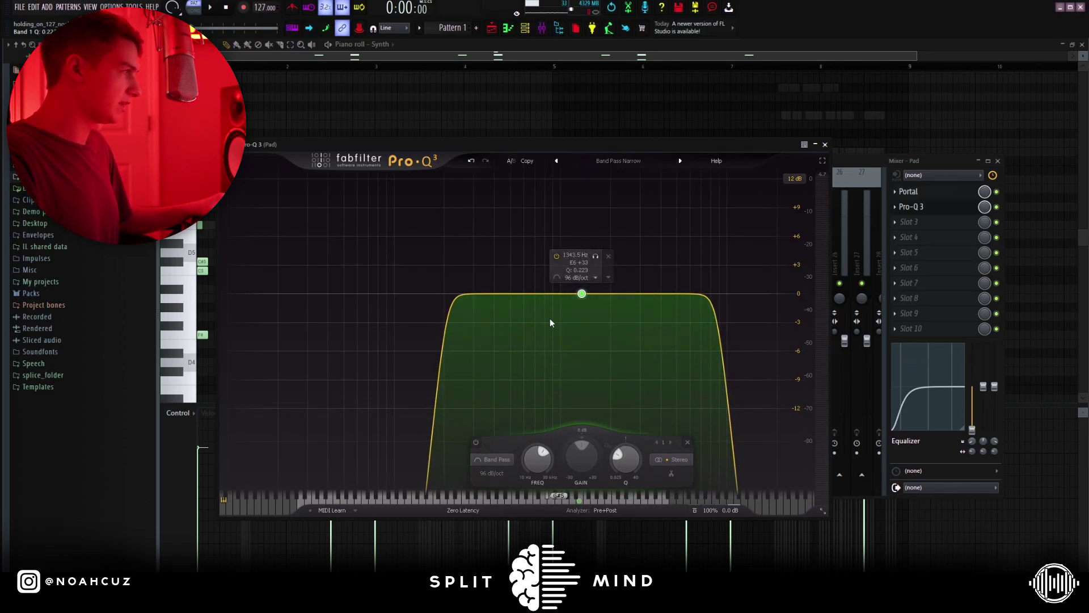
left_click(956, 408)
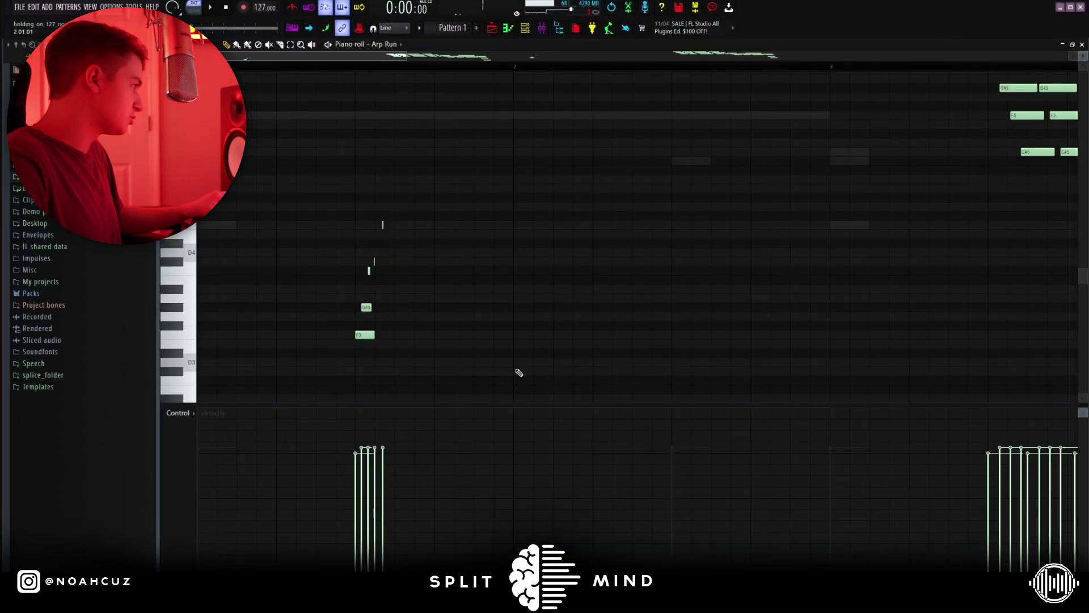
- Examine the Arp Run notes by selecting groups of the descending run before bar 5, and play the pattern
left_click_drag(519, 372, 318, 176)
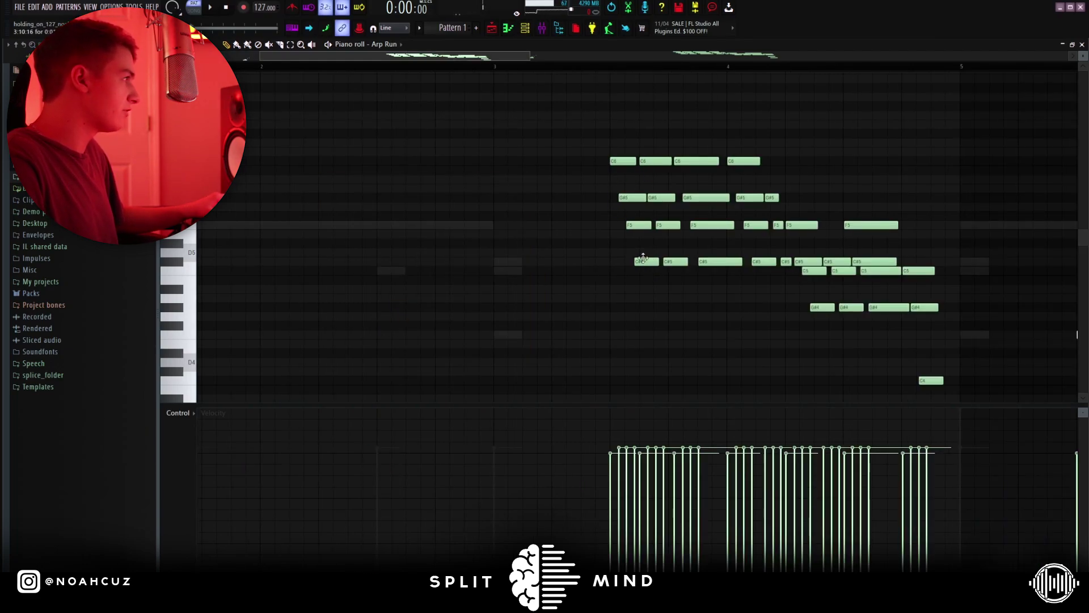
left_click_drag(627, 256, 793, 289)
key("ctrl+Up")
key("ctrl+Down")
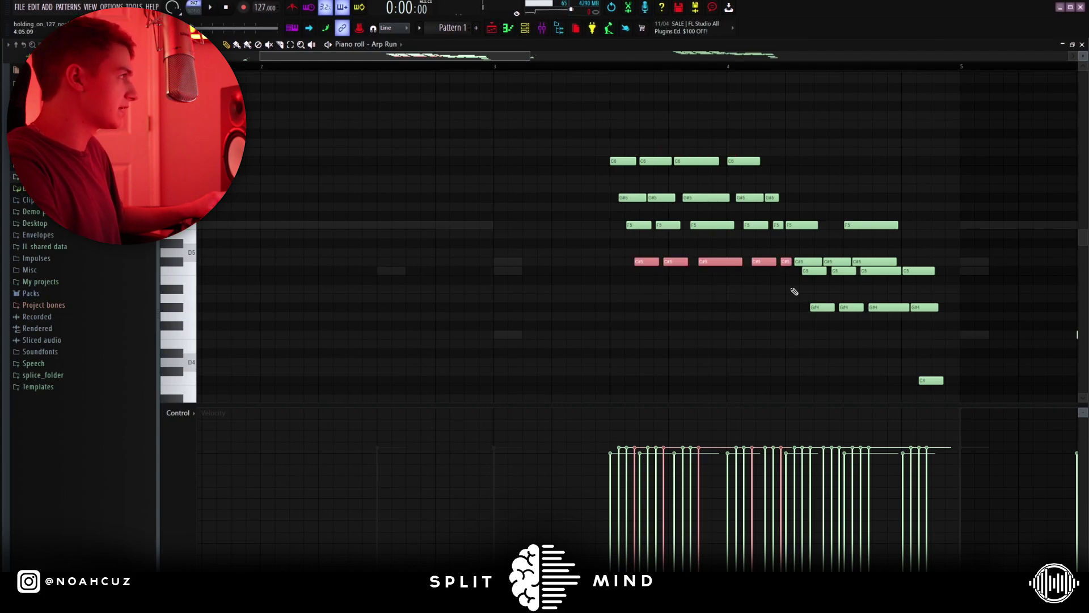
key("ctrl+d")
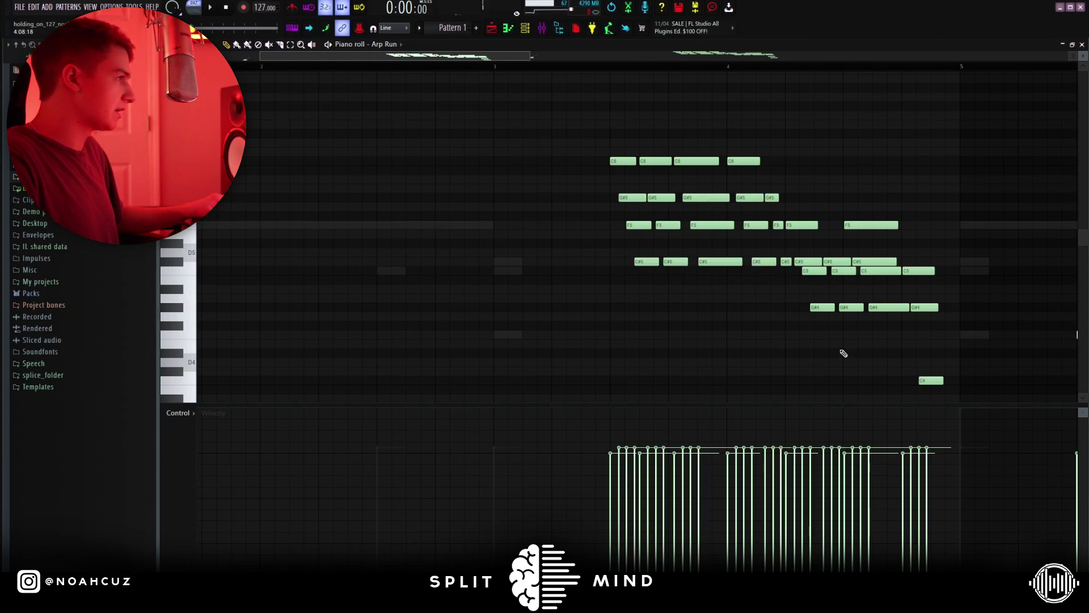
left_click_drag(797, 264, 945, 315)
key("ctrl+Up")
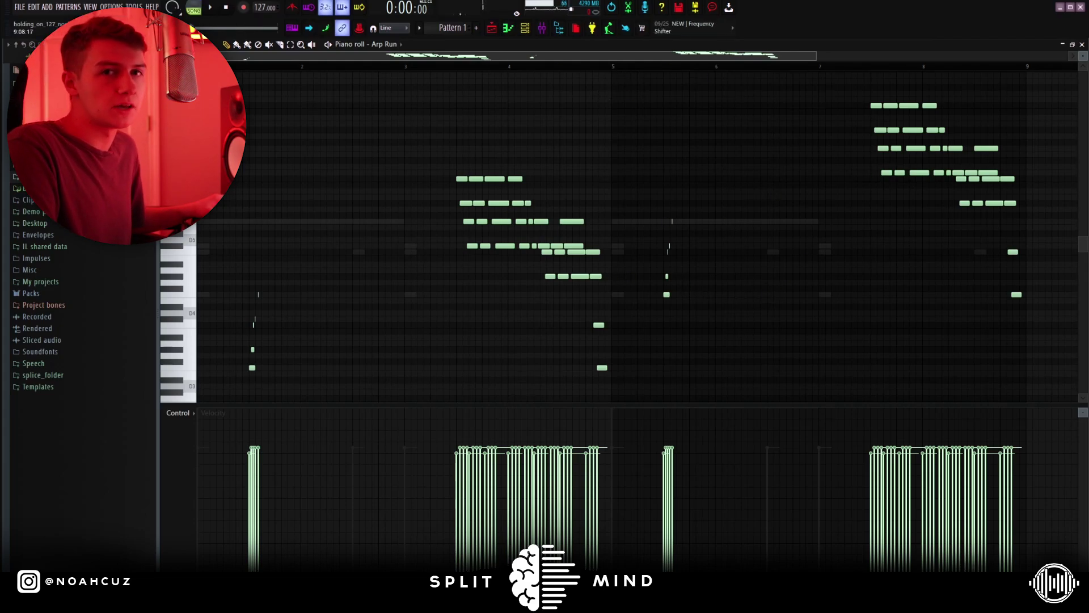
key("space")
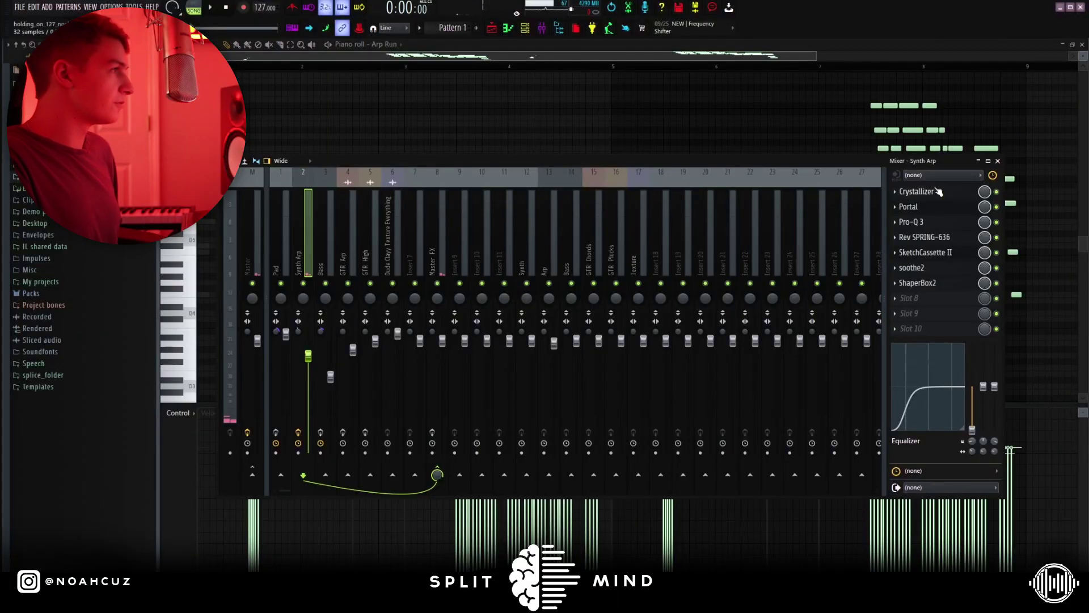
- Review the Synth Arp track's effects from Crystallizer to ShaperBox2 and the Bass track's Fruity parametric EQ 2
left_click(940, 195)
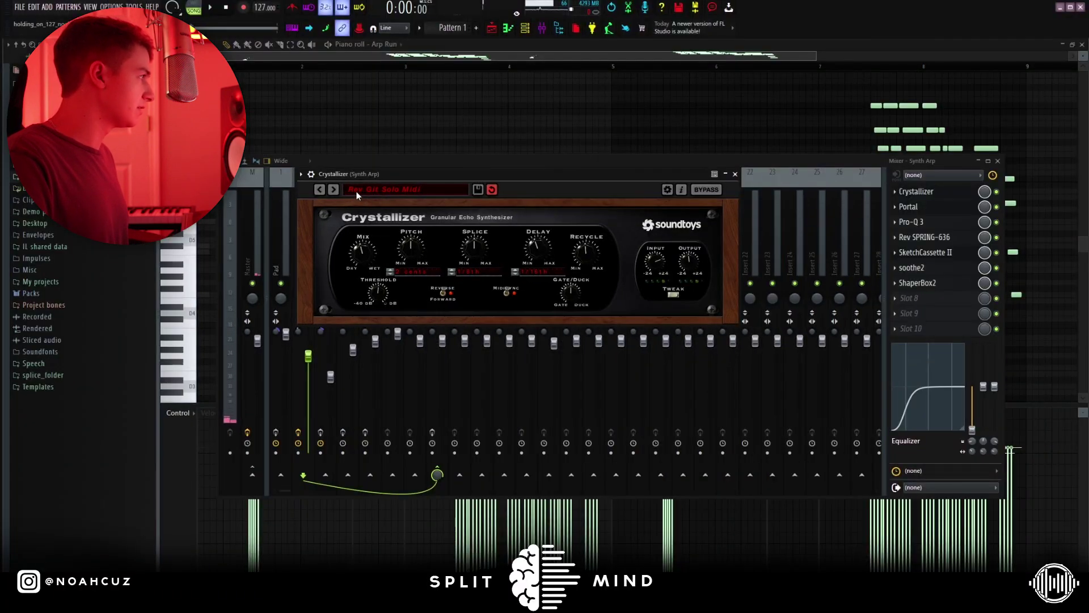
left_click(919, 206)
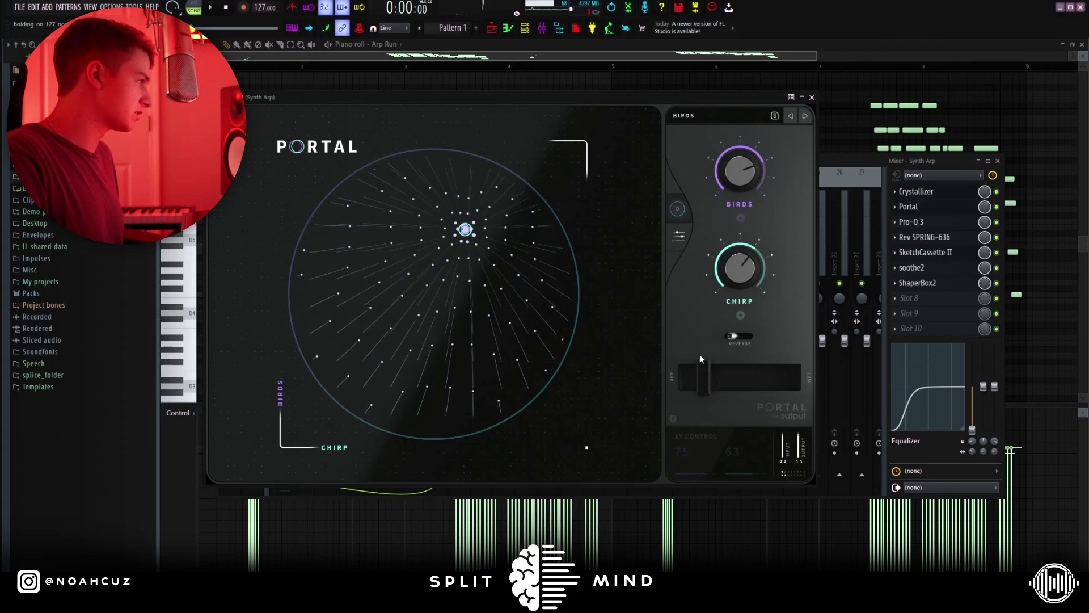
left_click(913, 222)
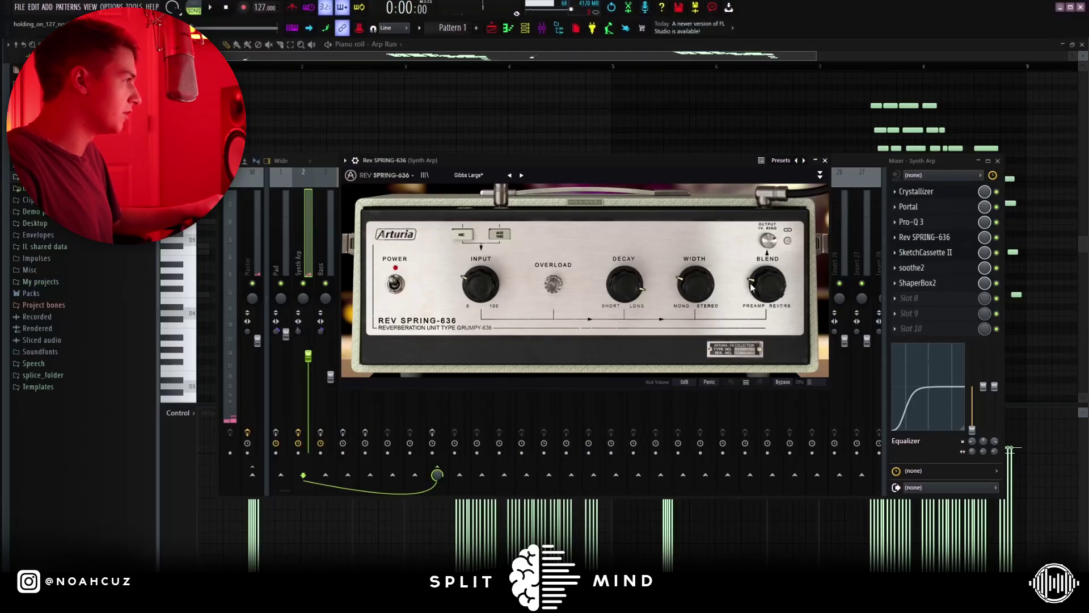
left_click(922, 251)
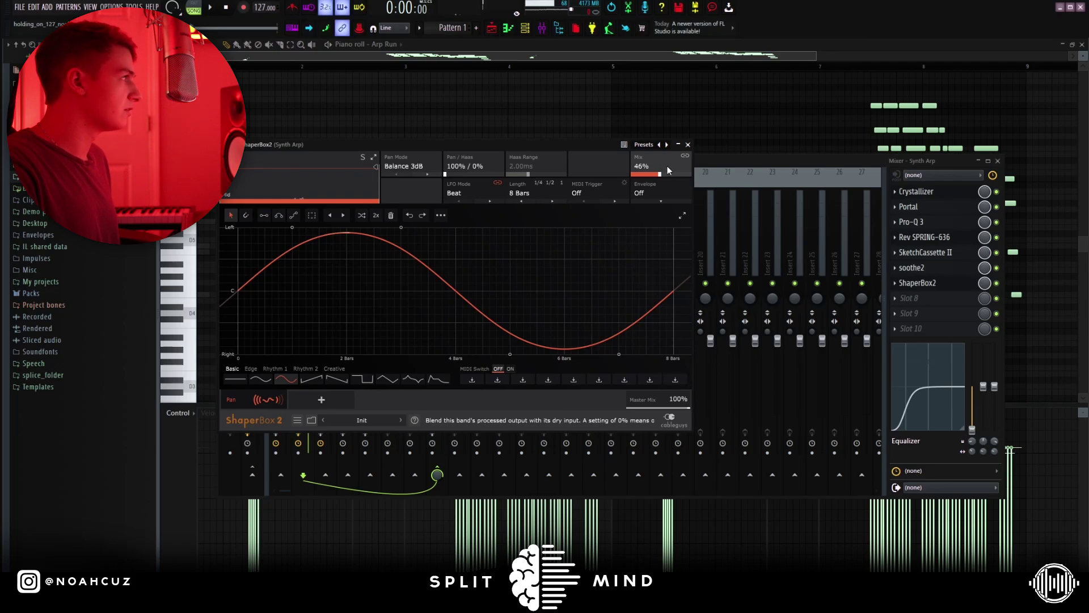
left_click(687, 145)
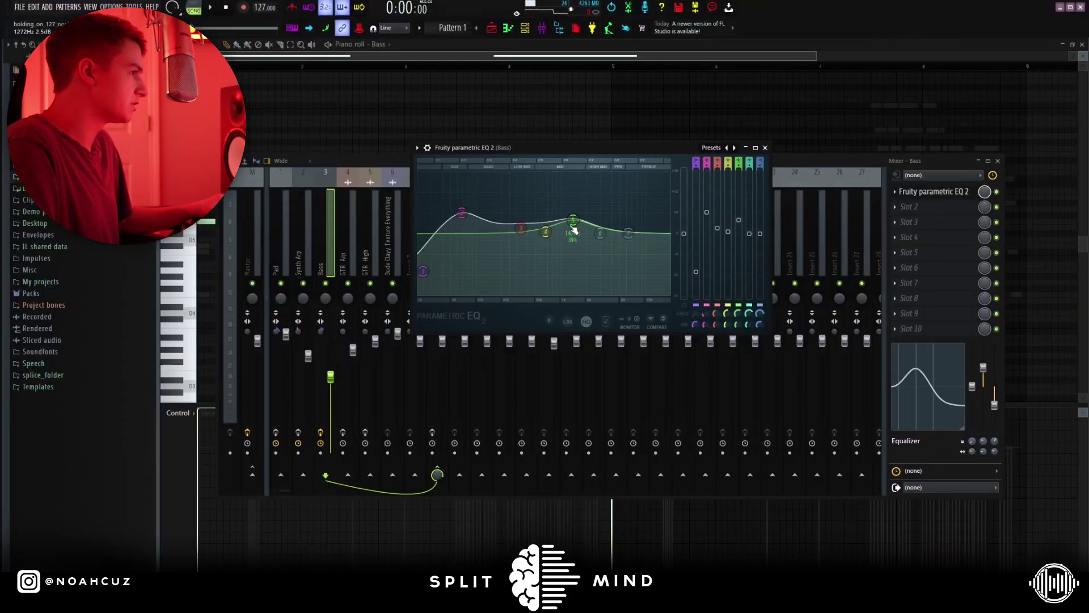
left_click(764, 147)
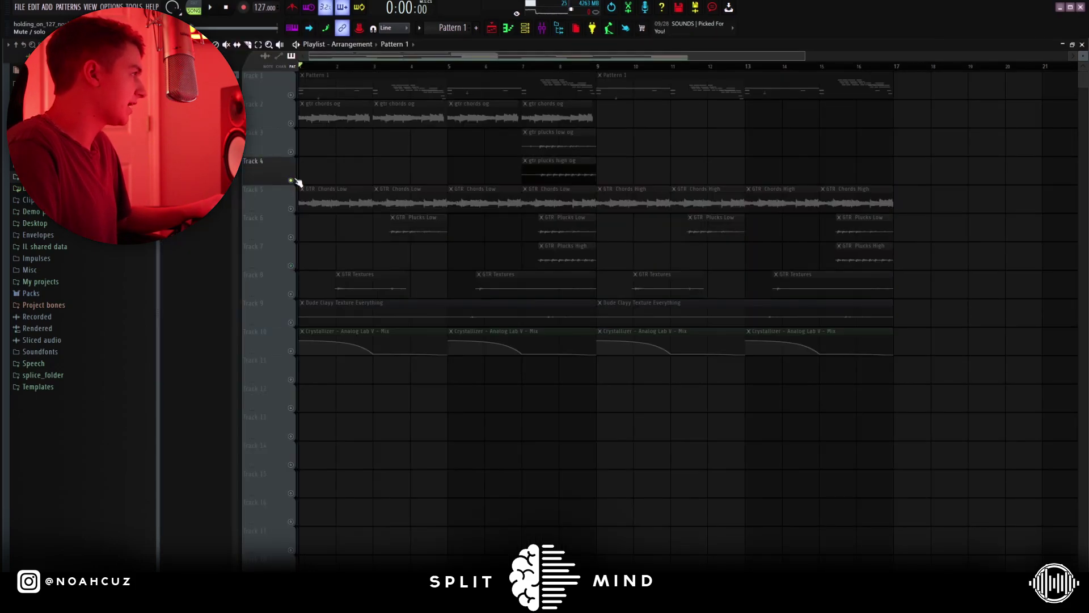
- Unmute the guitar chords, plucks and textures on playlist tracks 5 to 8 and play them back
left_click_drag(291, 151, 291, 294)
left_click_drag(692, 172, 612, 124)
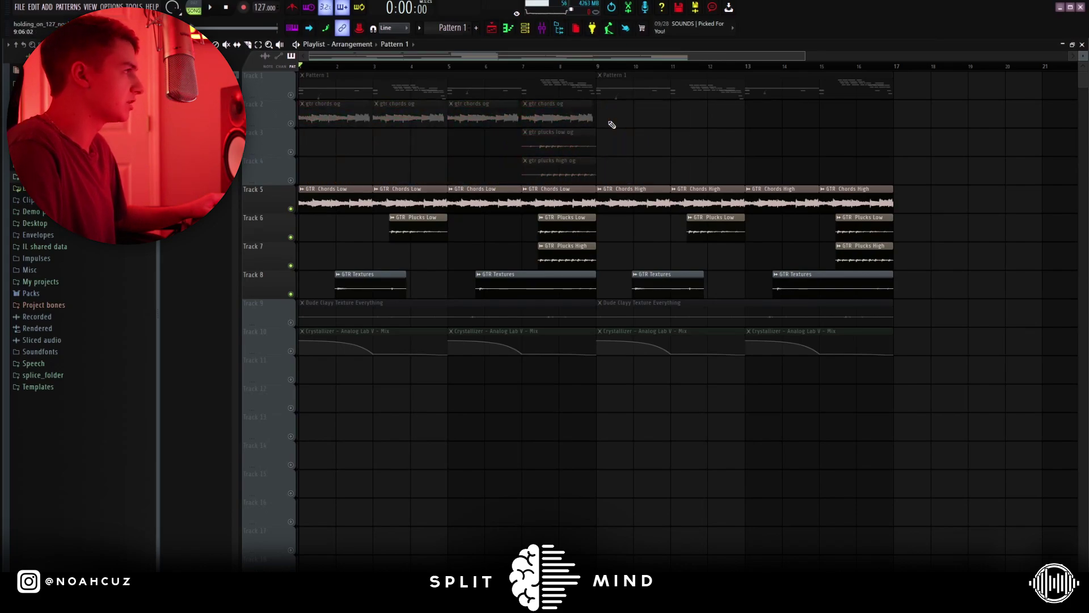
left_click_drag(956, 213, 721, 215)
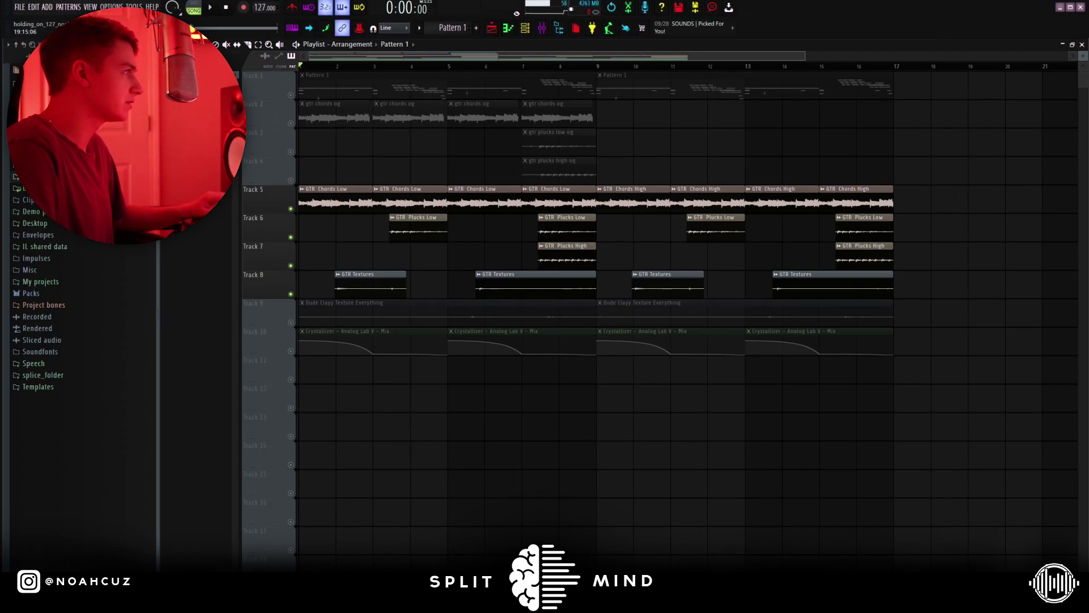
key("space")
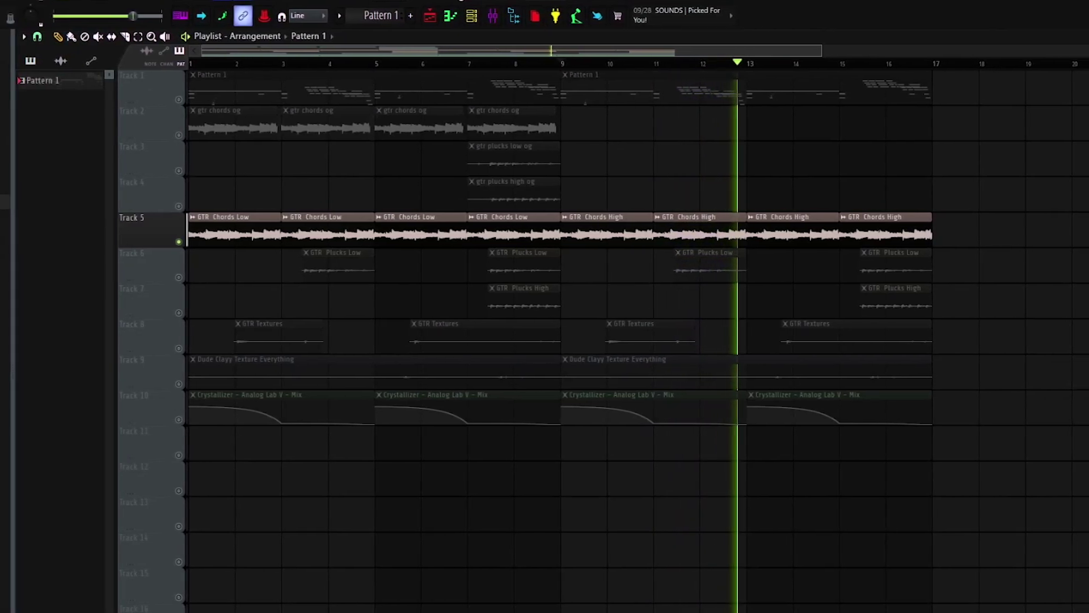
- Leave the GTR High mixer track and play back the Dude Clayy Texture Everything clips on track 9 of the playlist
left_click_drag(590, 253, 590, 288)
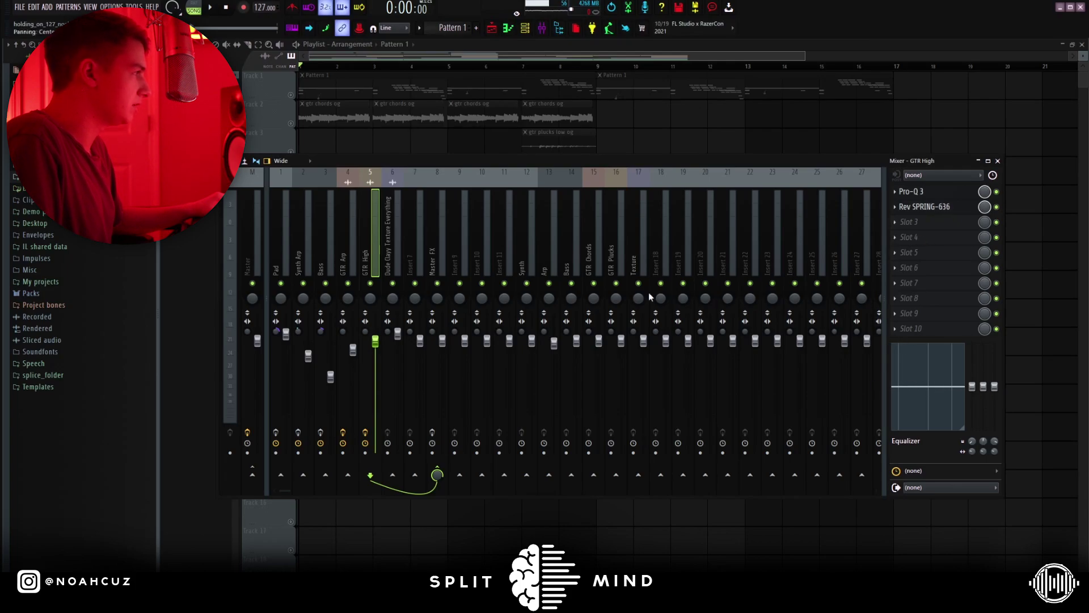
key("F9")
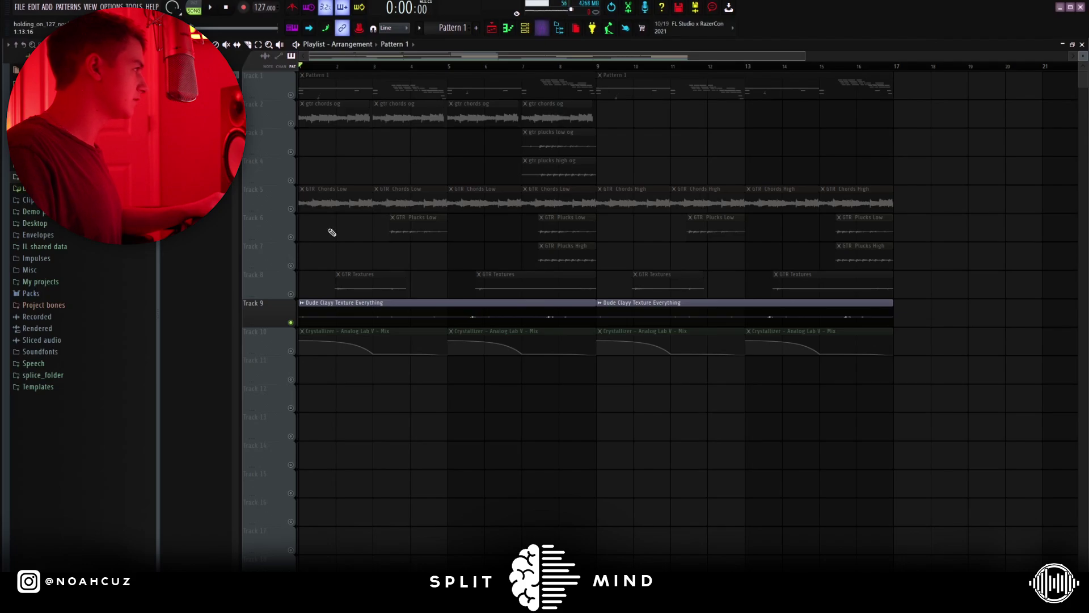
key("space")
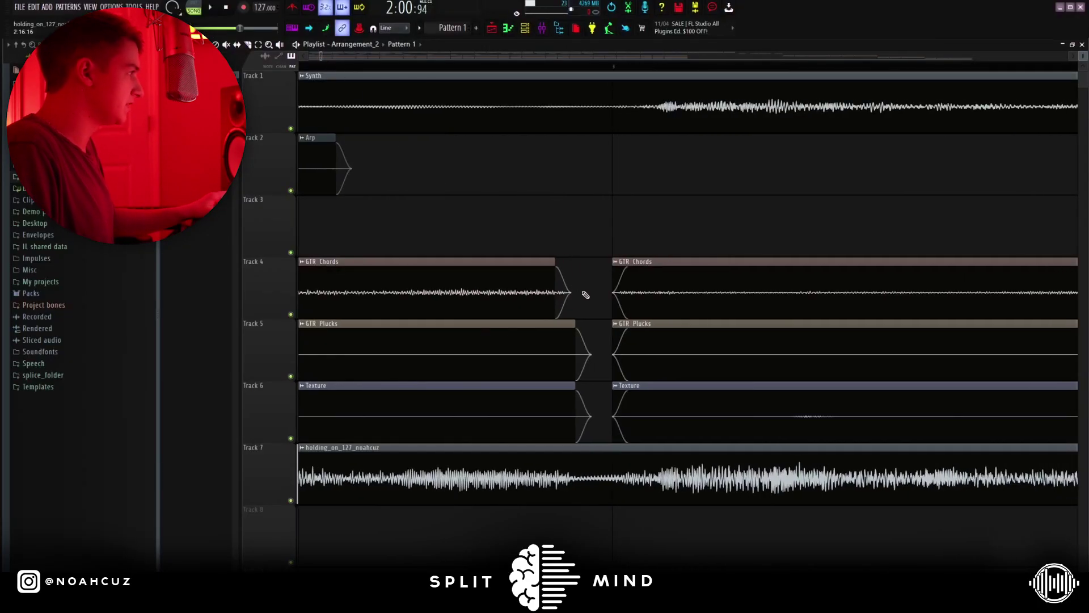
- Inspect the faded ends of the first GTR Chords, GTR Plucks and Texture clips on tracks 4 to 6, then clear the selection
left_click_drag(584, 259, 514, 439)
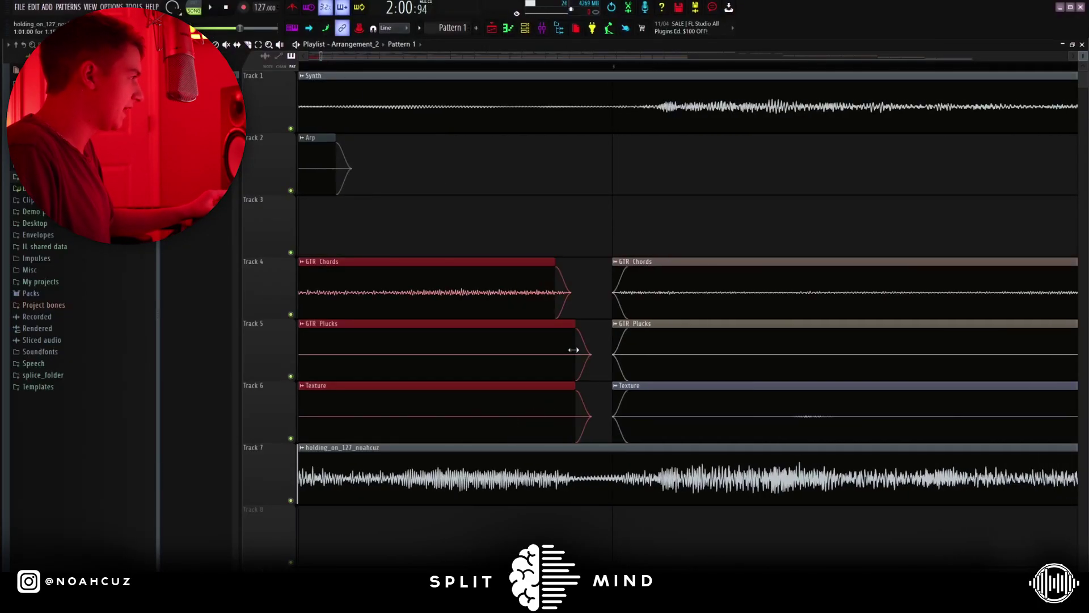
mouse_move(574, 350)
left_mouse_down()
mouse_move(595, 350)
mouse_move(573, 352)
left_mouse_up()
left_click(586, 224)
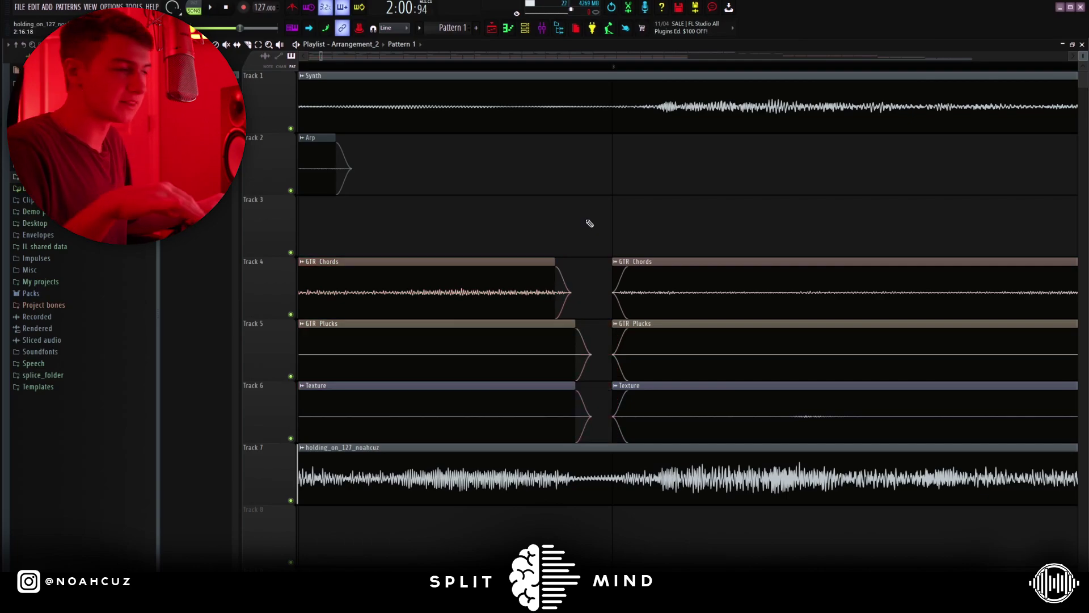
left_click(521, 292)
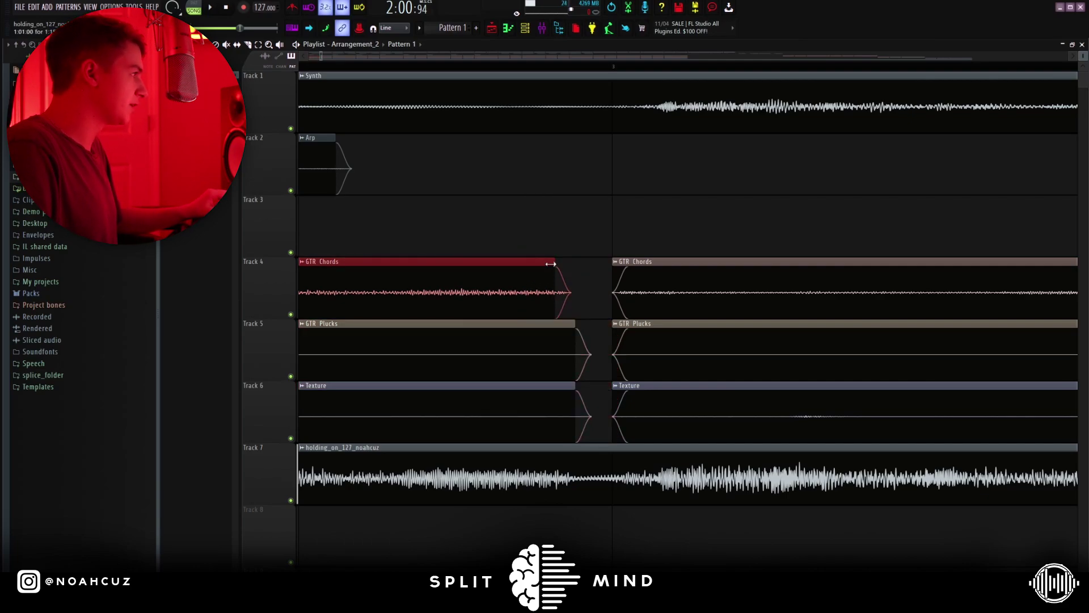
left_click(573, 236)
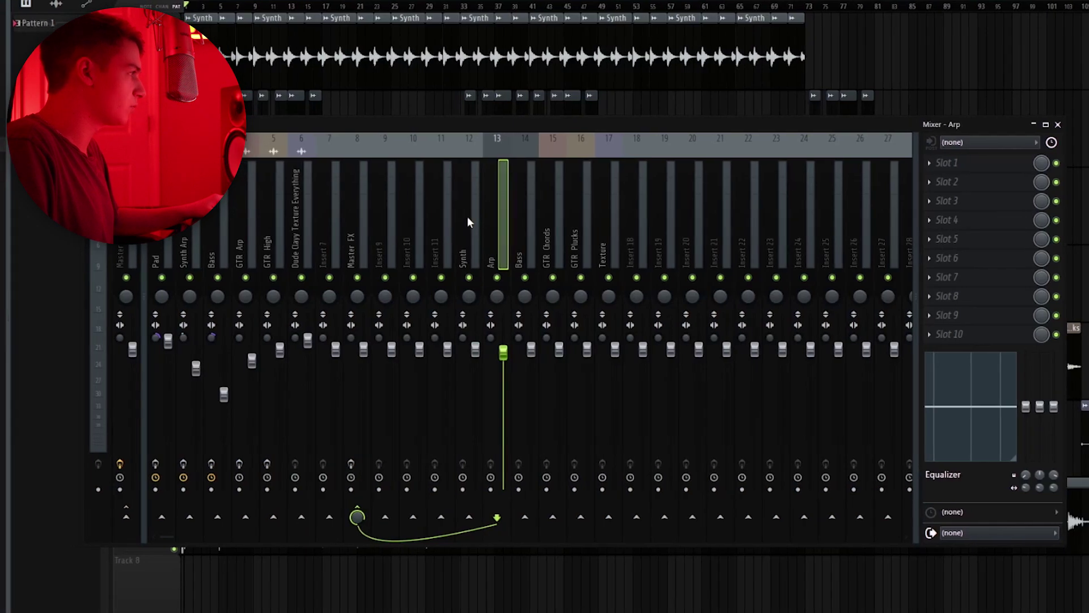
- Check the routing of the Arp, GTR Chords, GTR Plucks and Texture mixer tracks, and select Synth through Texture together with their Master FX send
left_click(559, 204)
left_click(586, 203)
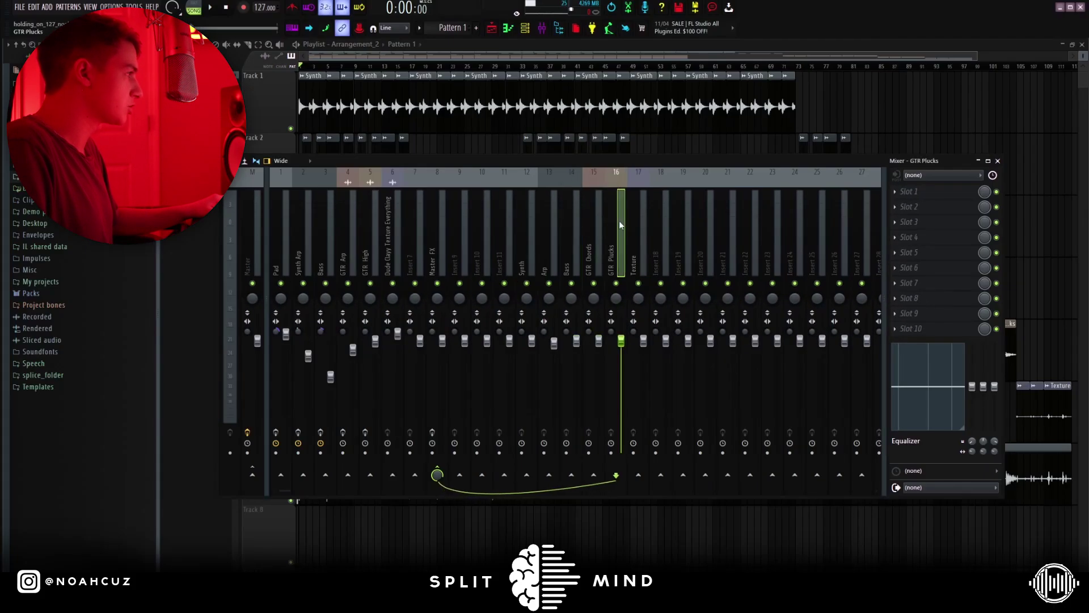
left_click(633, 223)
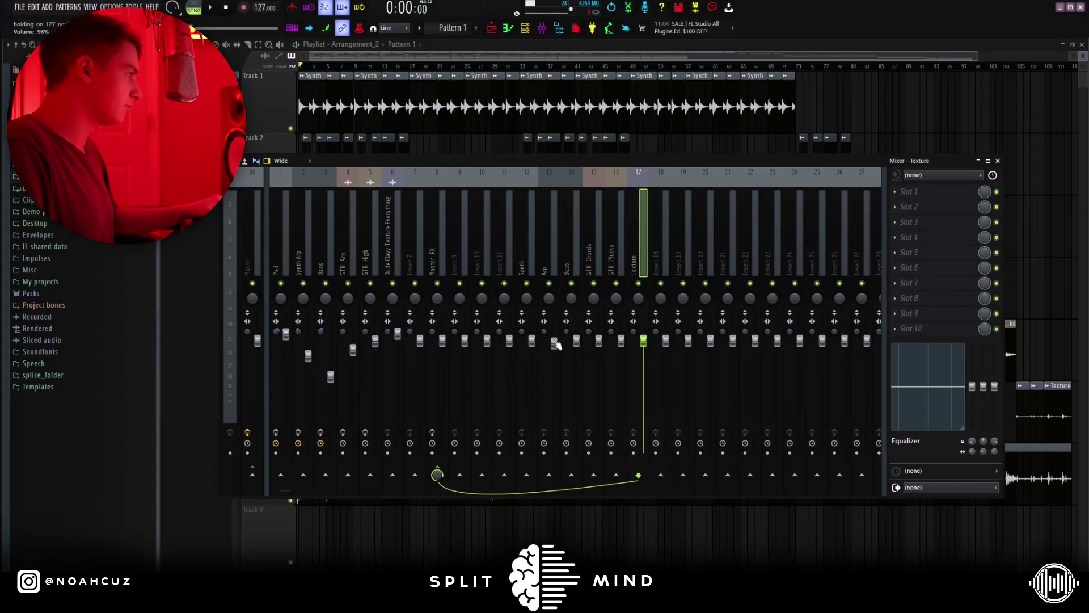
left_click(544, 260)
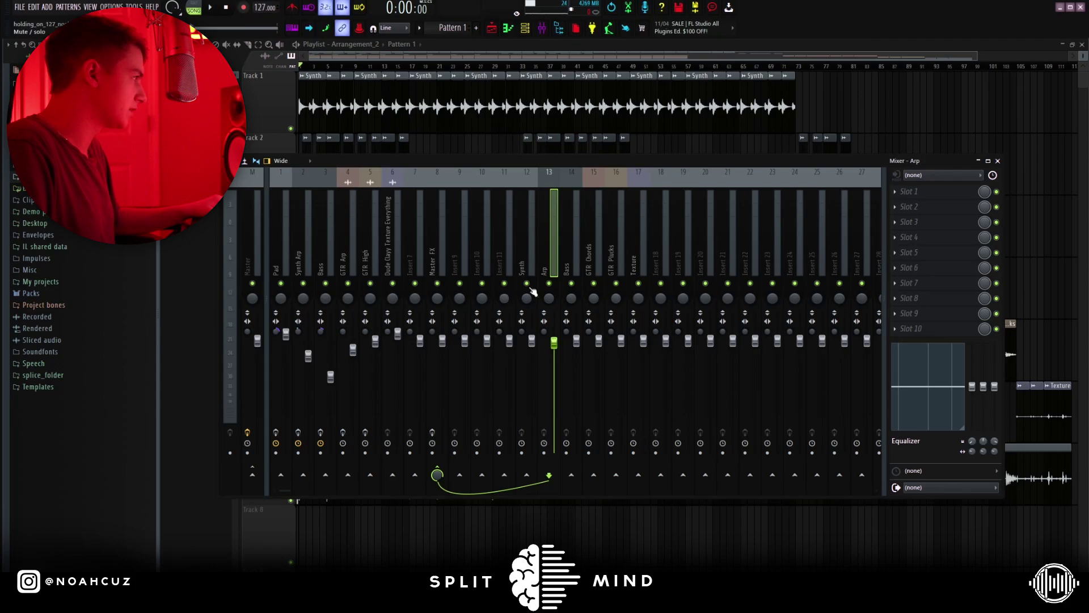
left_click_drag(525, 264, 629, 262)
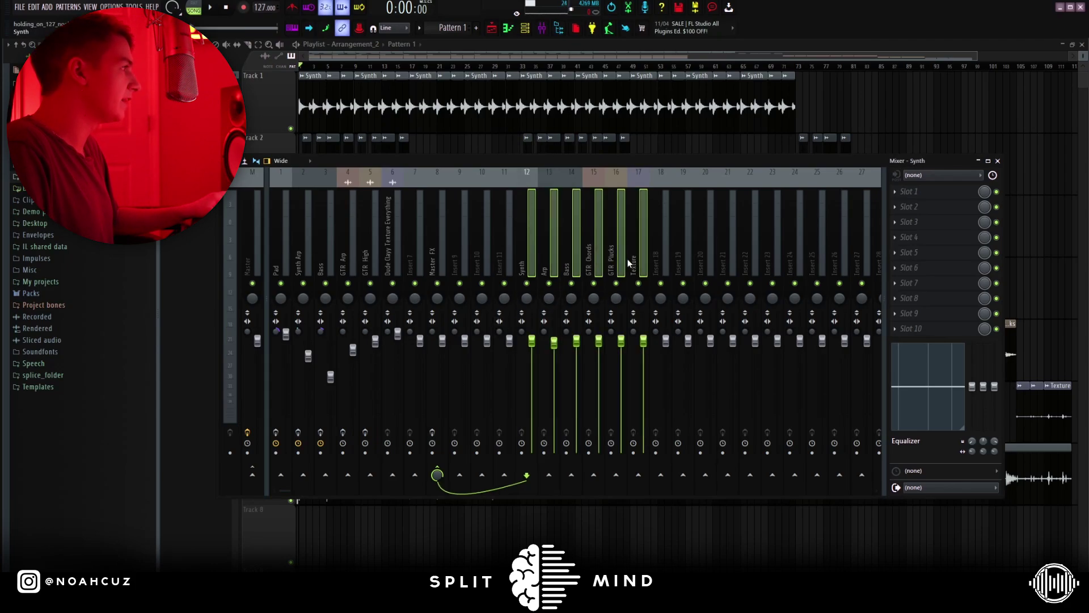
right_click(436, 474)
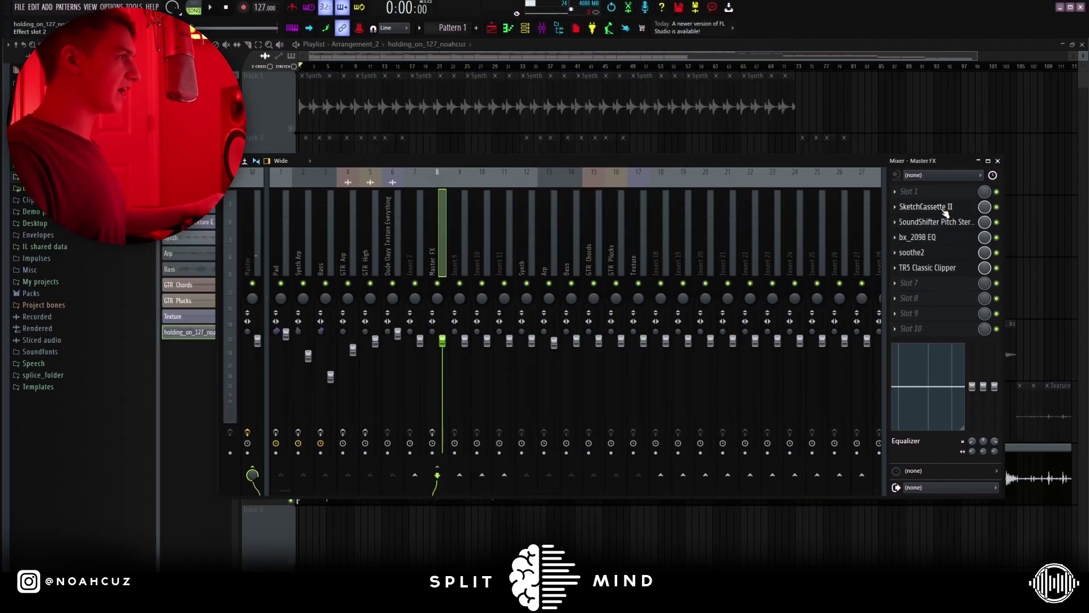
- Review the Master FX track's effects from SketchCassette II to TR5 Classic Clipper
left_click(942, 207)
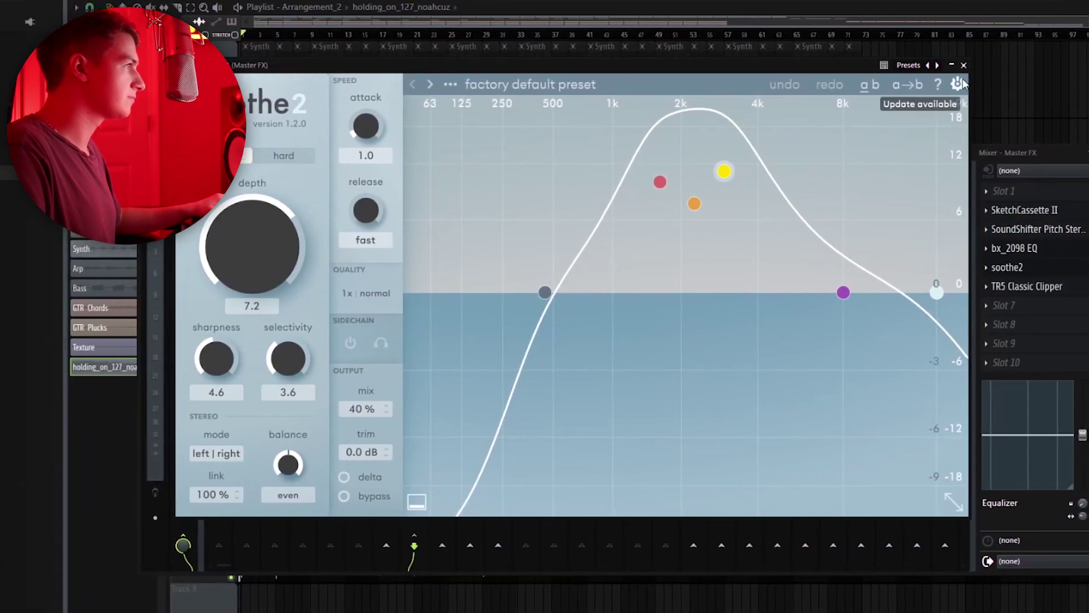
left_click(1027, 286)
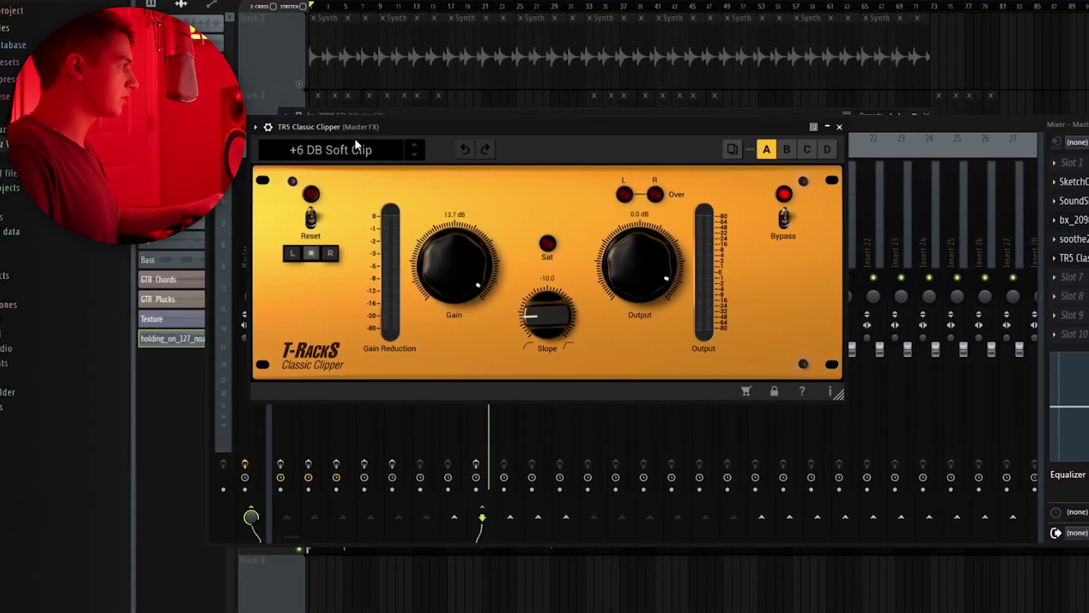